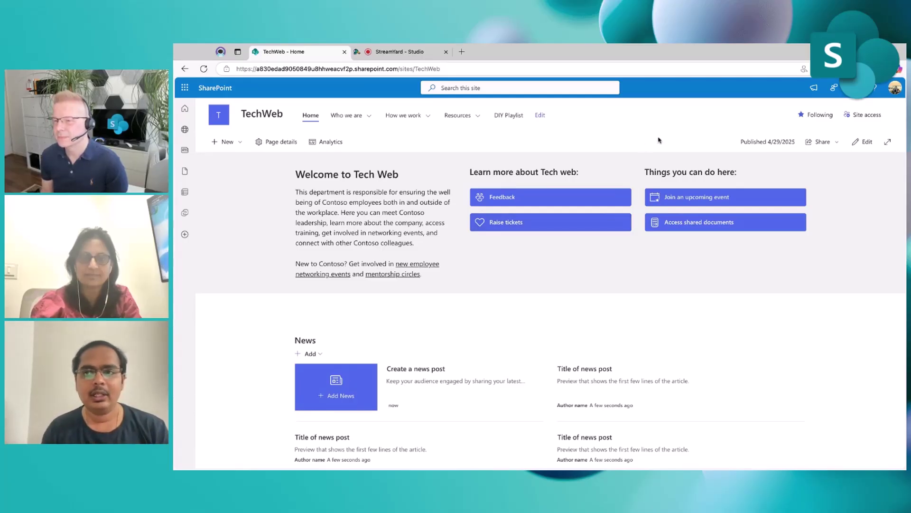
Step: Open the TechWeb site's dashboard for editing and add a Remote Assist card to it
left_click(854, 87)
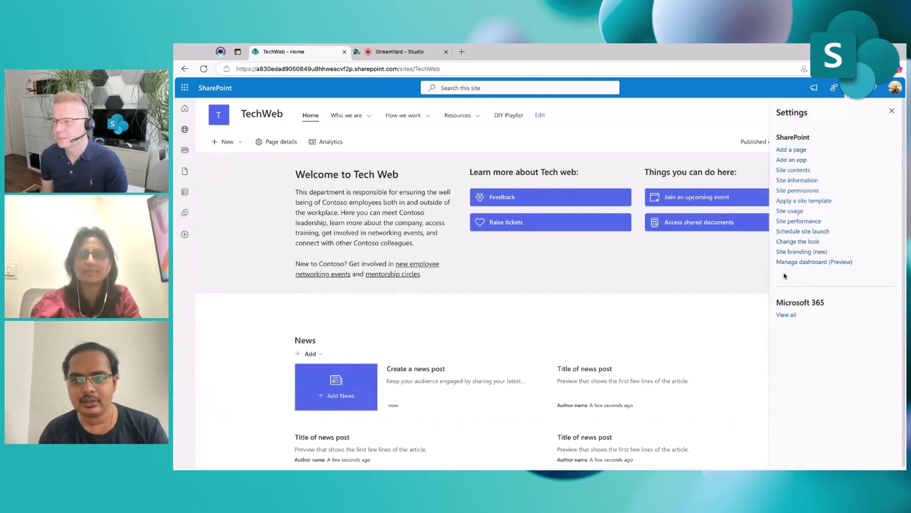
left_click(805, 263)
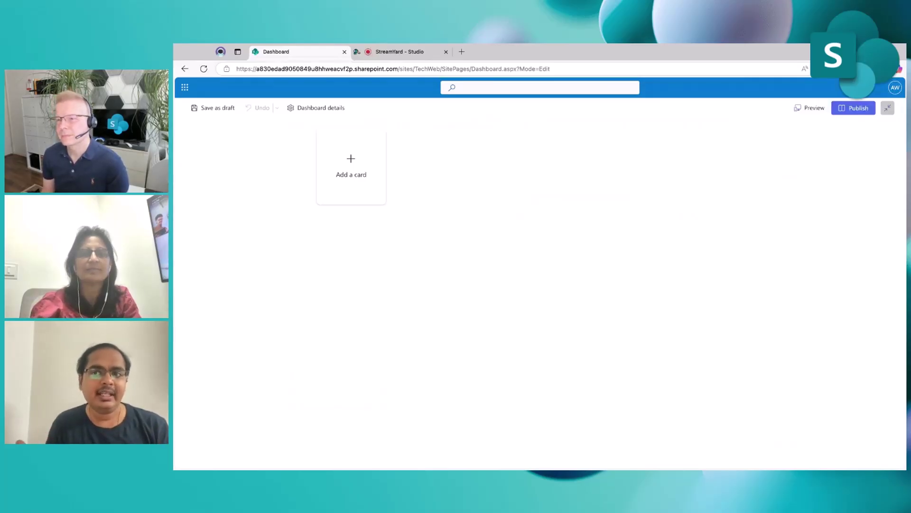
left_click(368, 175)
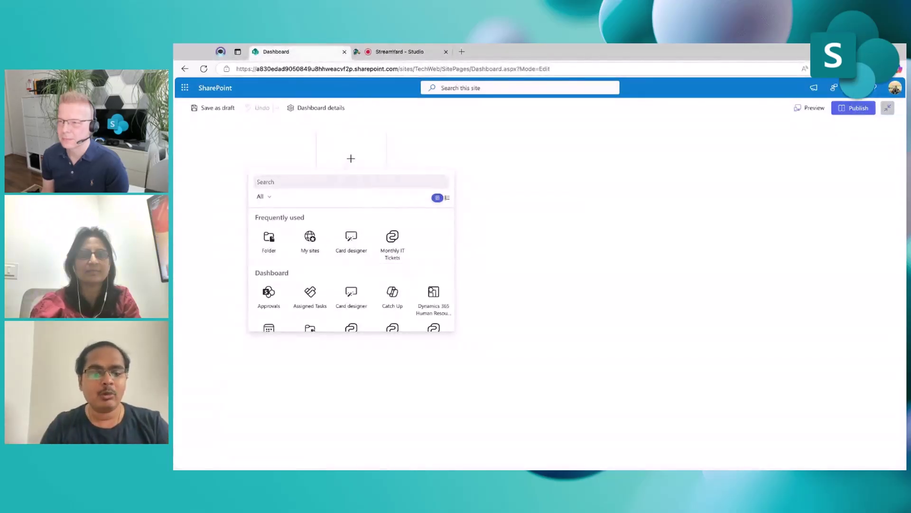
type("Remo")
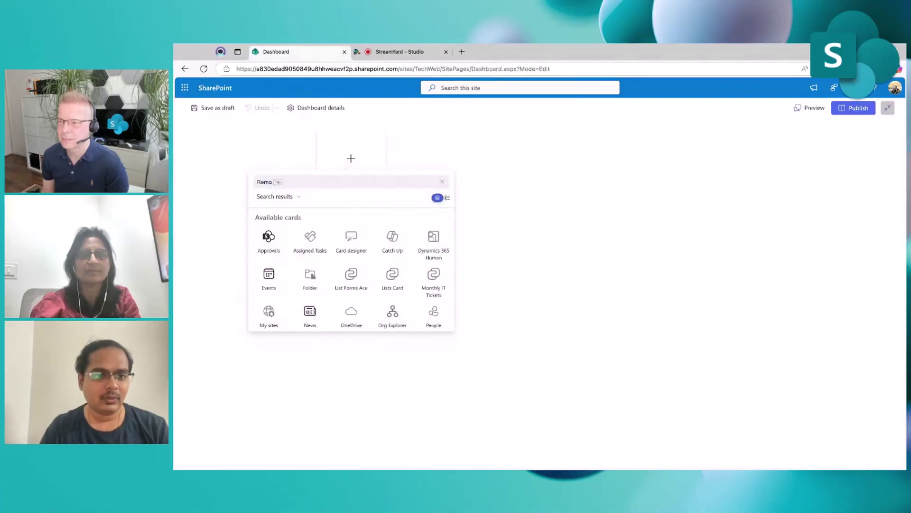
type("te")
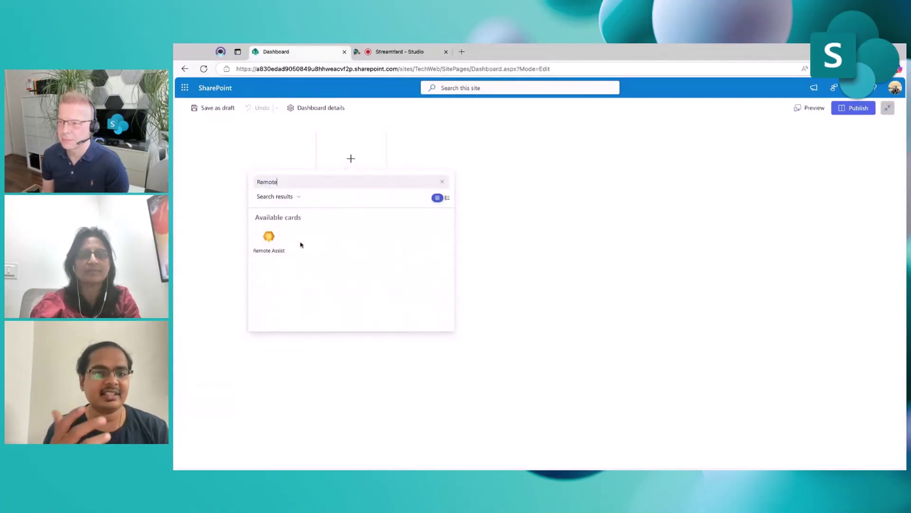
left_click(275, 243)
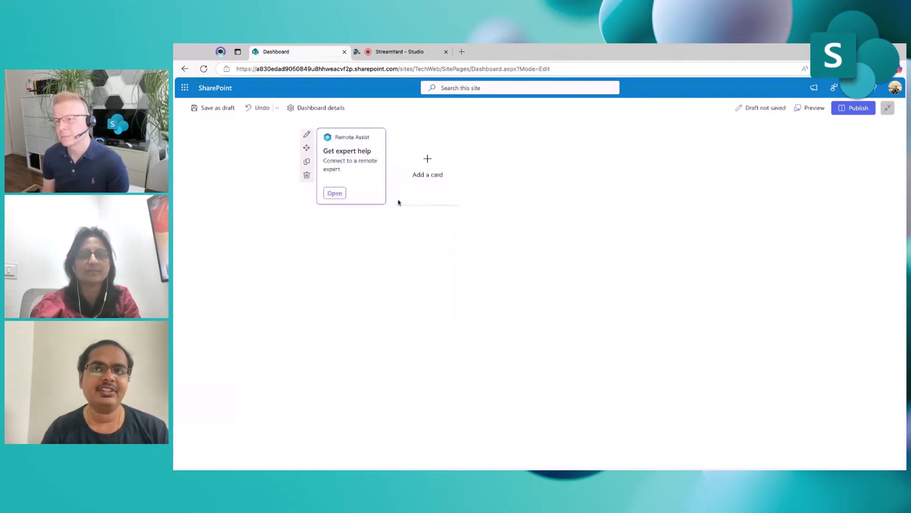
Step: Add a Folder card to the dashboard with the TechWeb site as its source
left_click(441, 195)
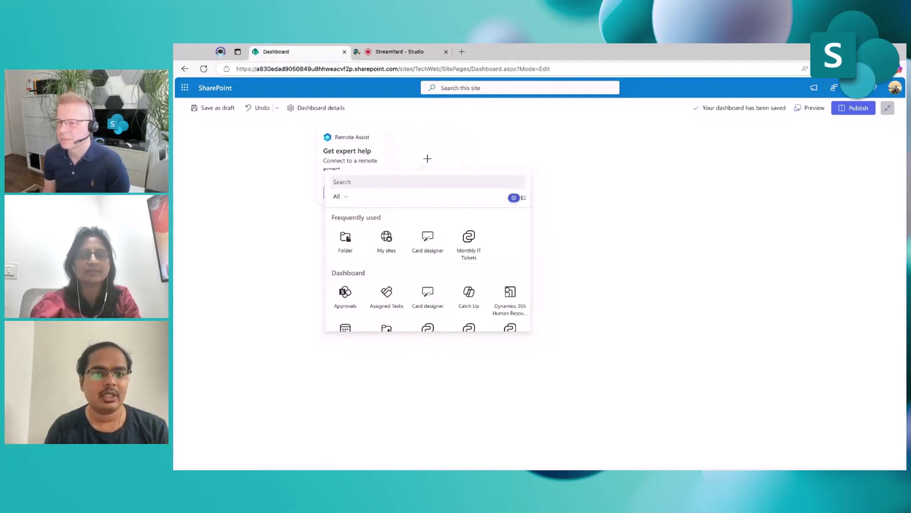
left_click(346, 240)
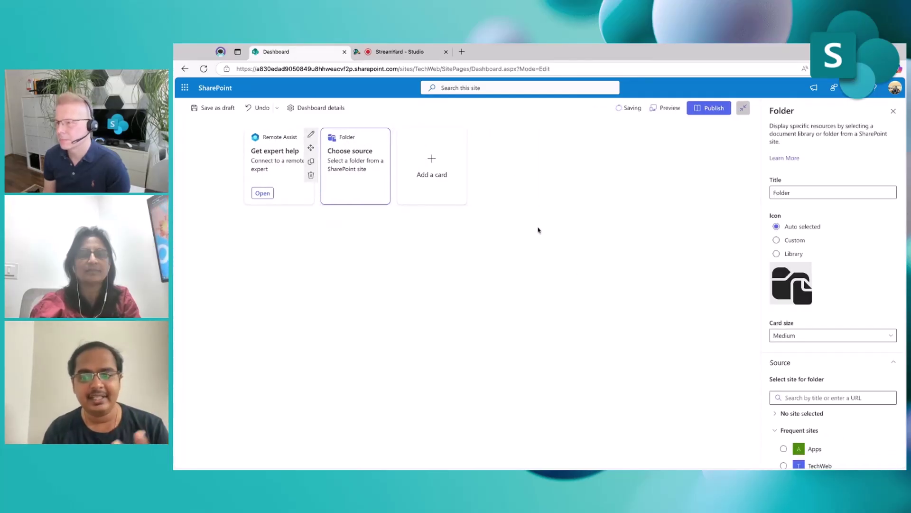
scroll(852, 297, "down", 1)
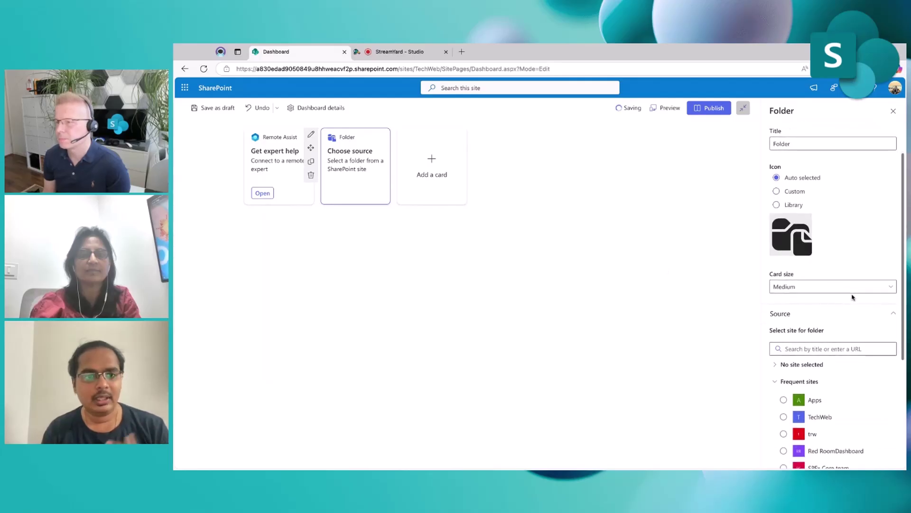
scroll(843, 296, "down", 1)
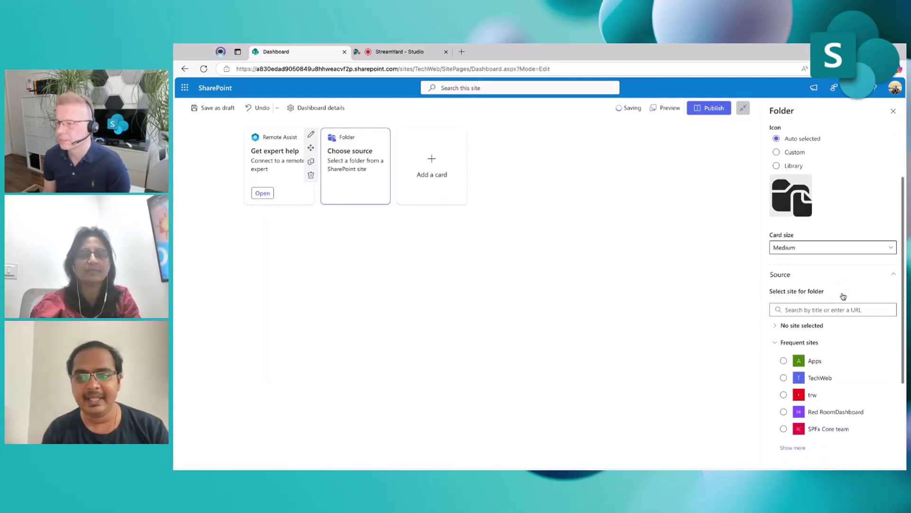
left_click(783, 369)
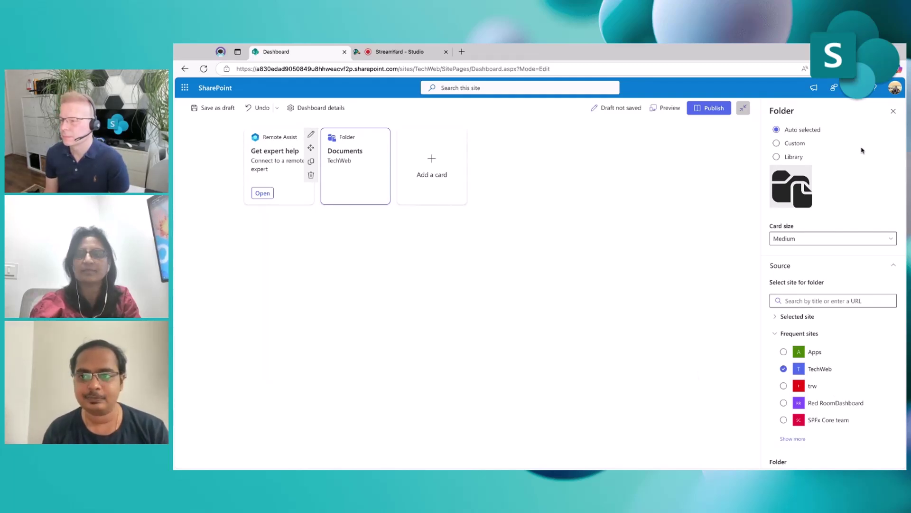
left_click(893, 112)
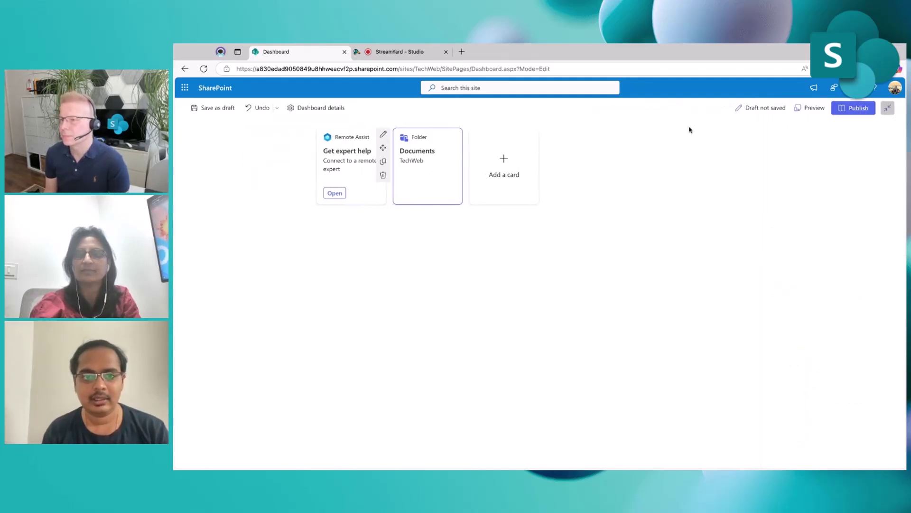
Step: Find the Stream playlist card by searching for "play" and add it after the Folder card
left_click(533, 166)
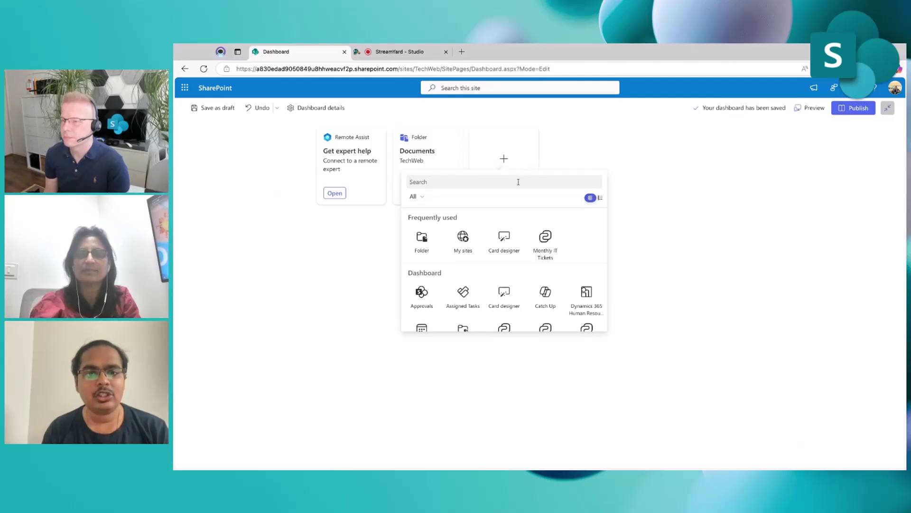
type("play")
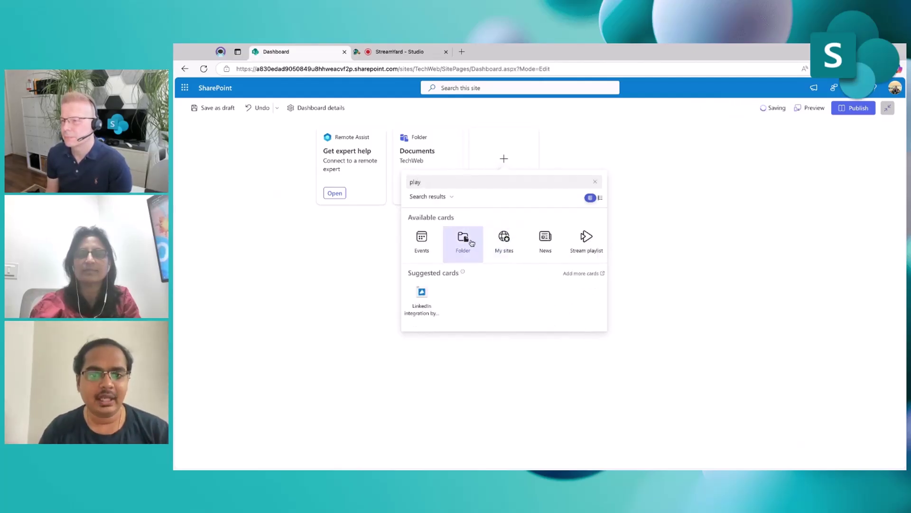
left_click(588, 238)
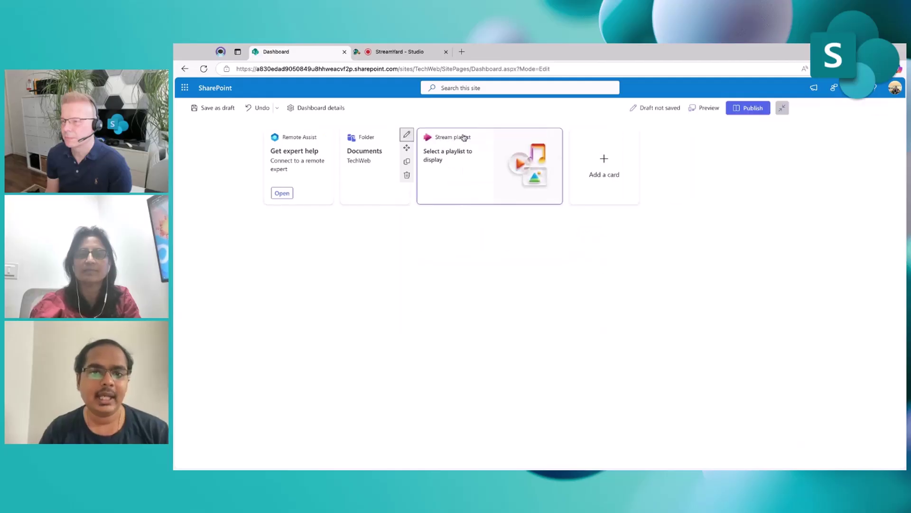
Step: Configure the Stream playlist card to show the DIY Playlist from the TechWeb site
left_click(460, 135)
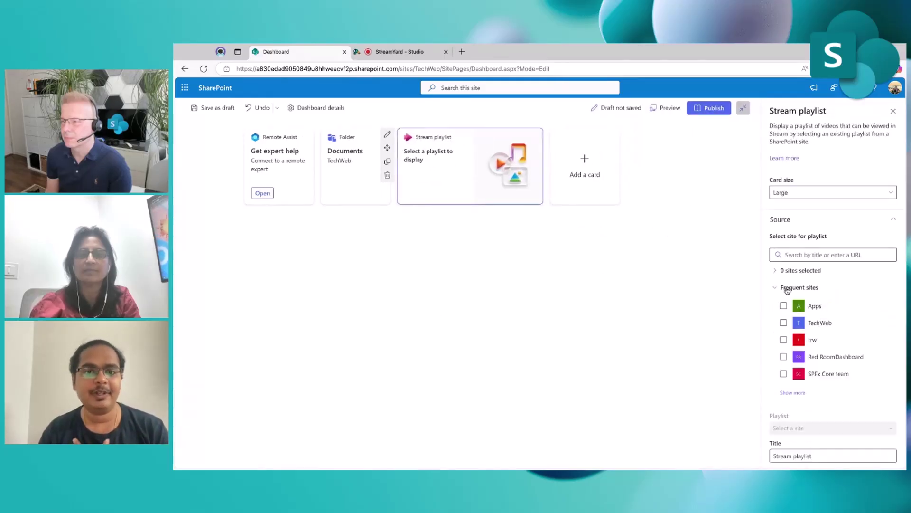
left_click(784, 323)
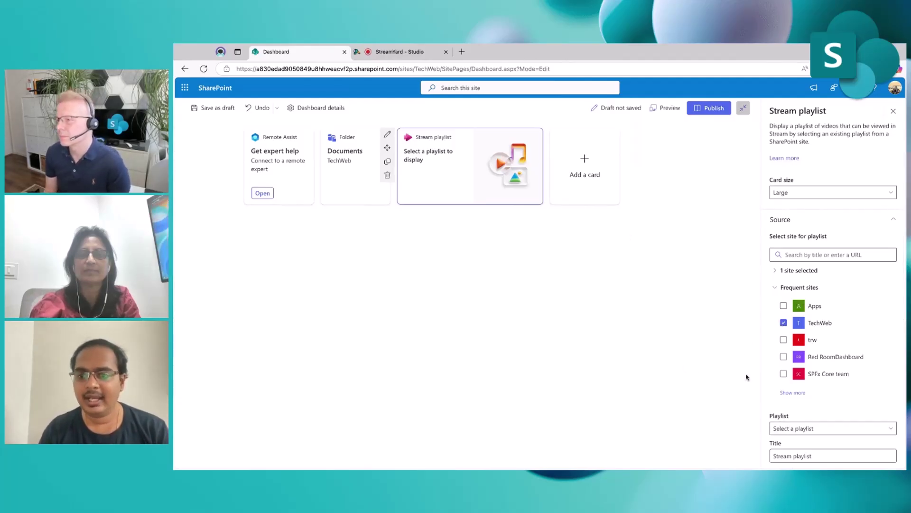
scroll(804, 297, "down", 1)
scroll(807, 290, "down", 2)
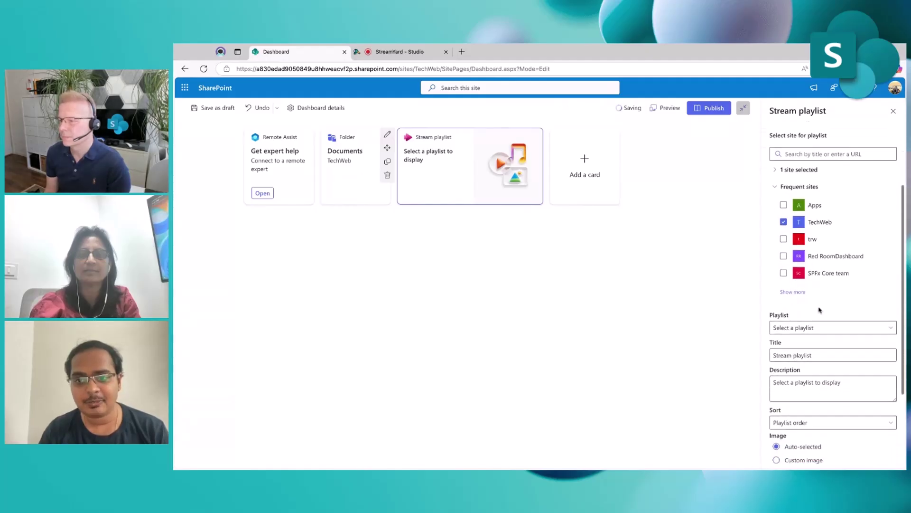
left_click(798, 304)
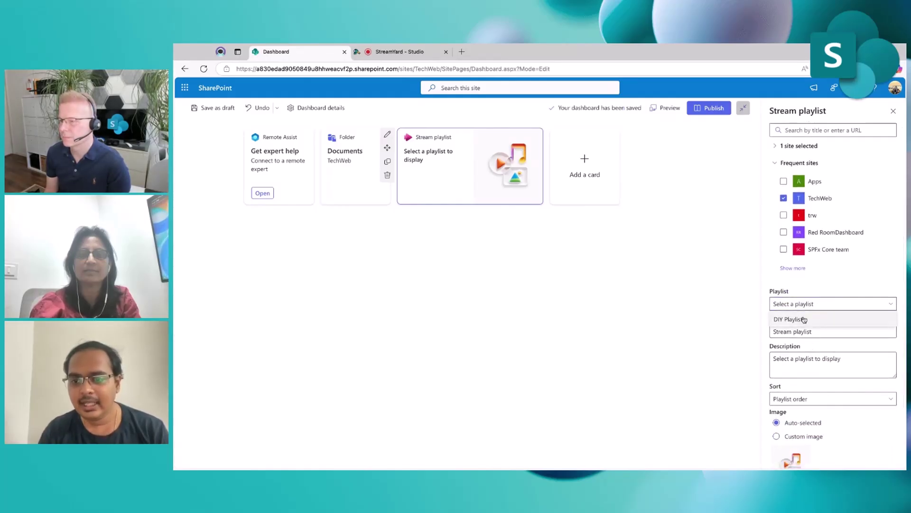
left_click(803, 320)
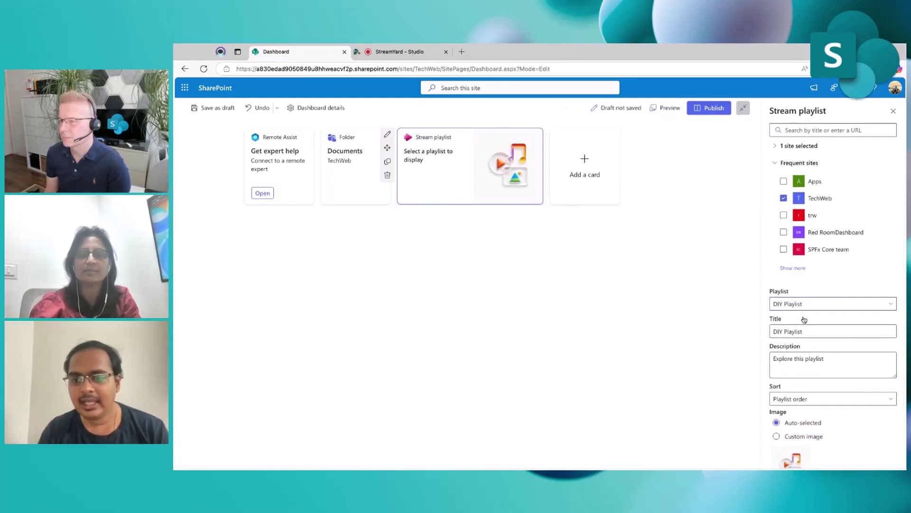
left_click(893, 111)
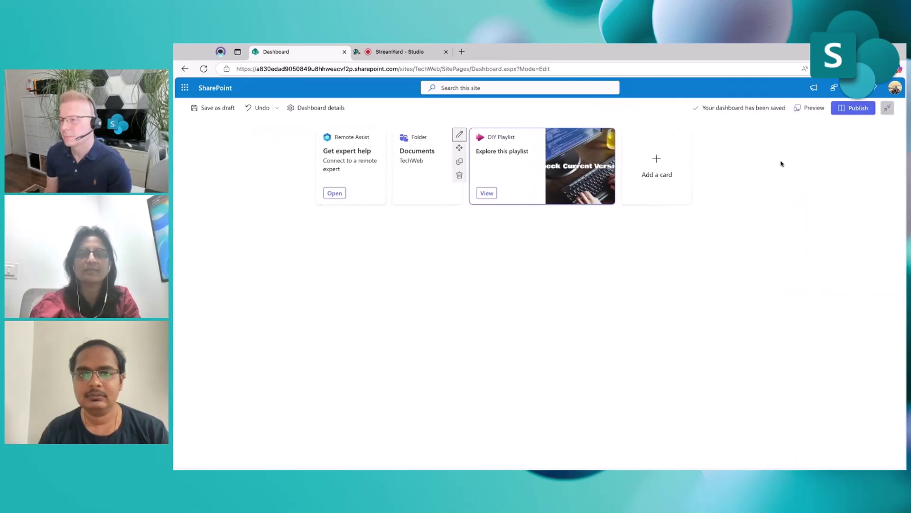
Step: Add an Events card to the dashboard after the DIY Playlist card
left_click(682, 153)
left_click(654, 179)
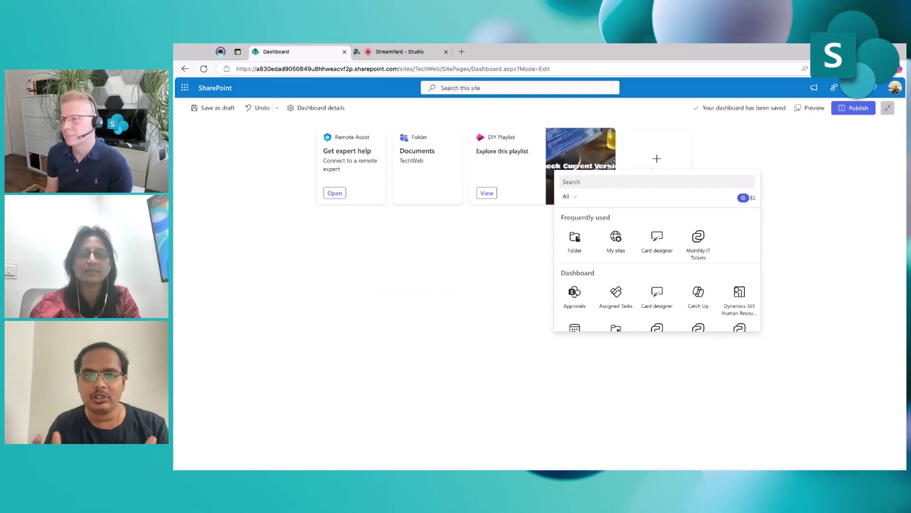
type("event")
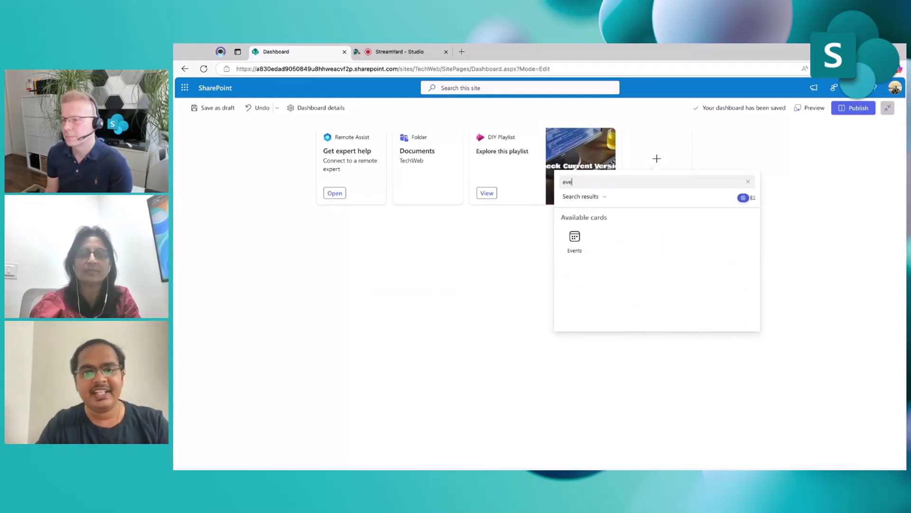
left_click(572, 246)
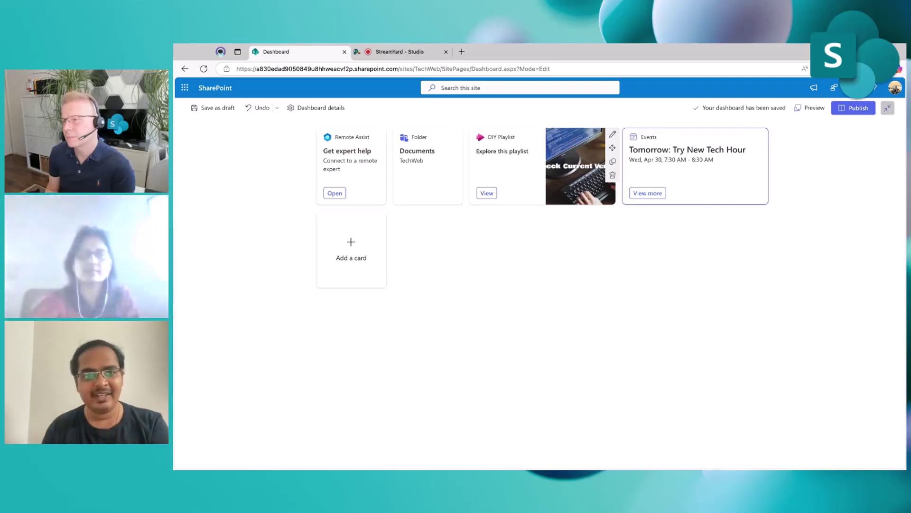
Step: Add the Monthly IT Tickets card to the dashboard after the Events card
left_click(370, 261)
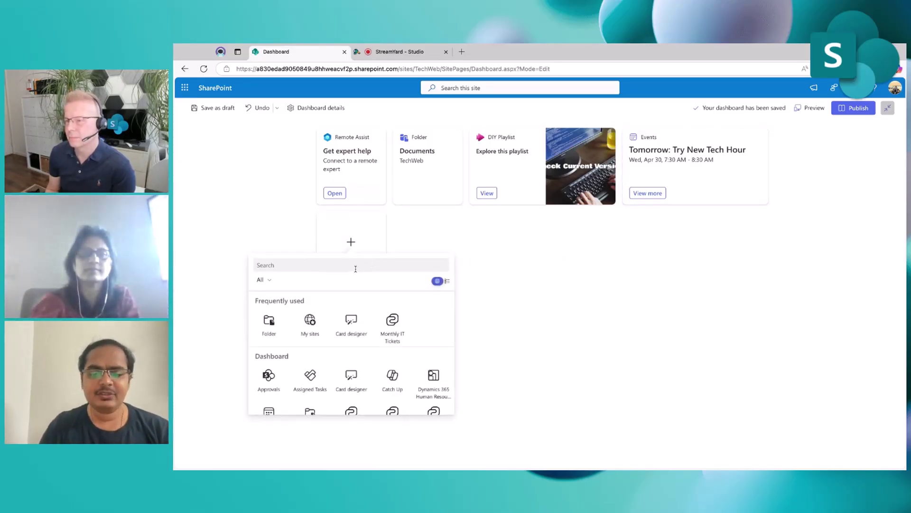
left_click(355, 269)
type("month")
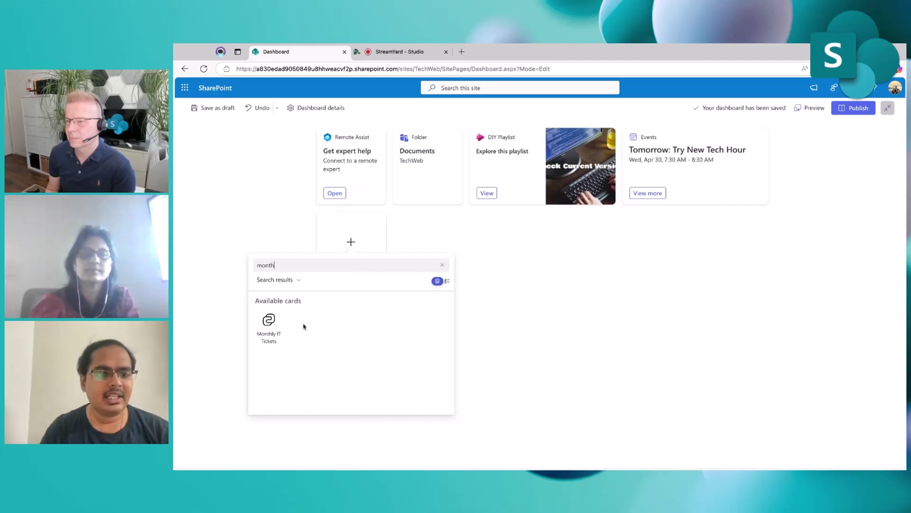
left_click(274, 327)
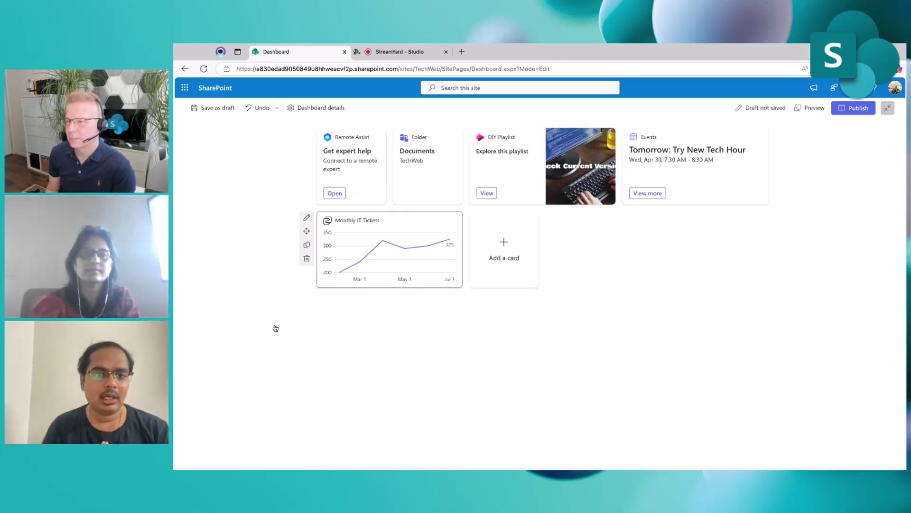
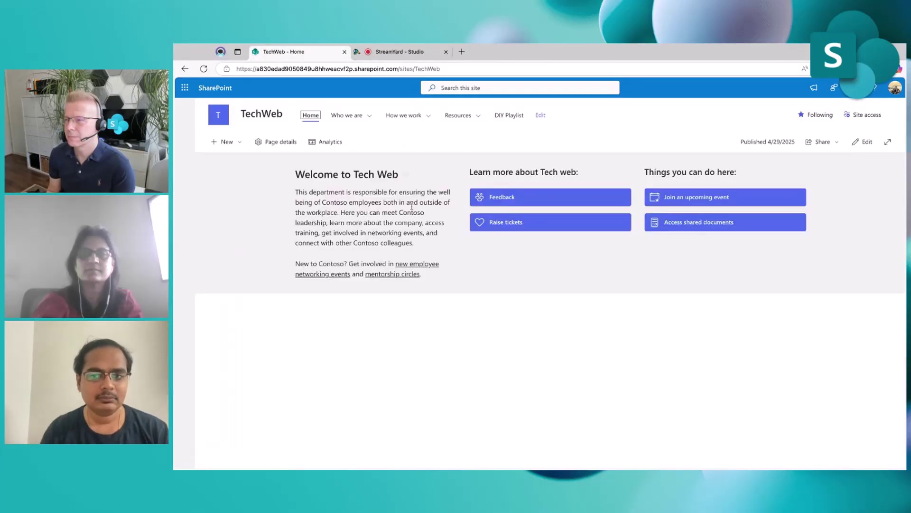
Step: Put the TechWeb home page in edit mode and insert the Dashboard (Preview) web part in the empty section above News
left_click(860, 147)
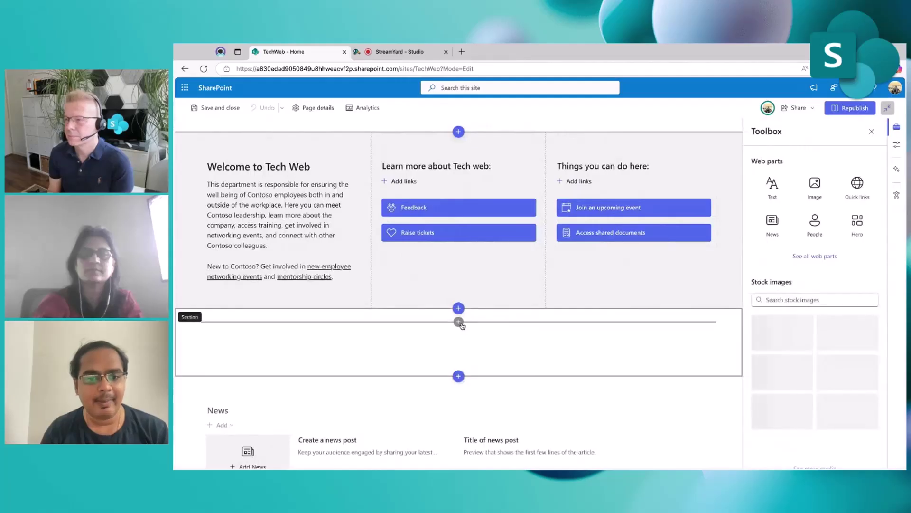
left_click(458, 322)
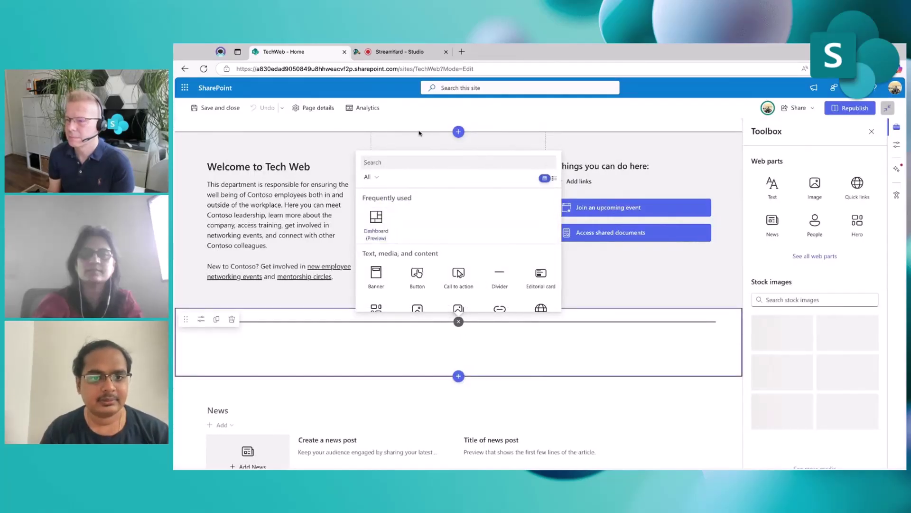
left_click(378, 226)
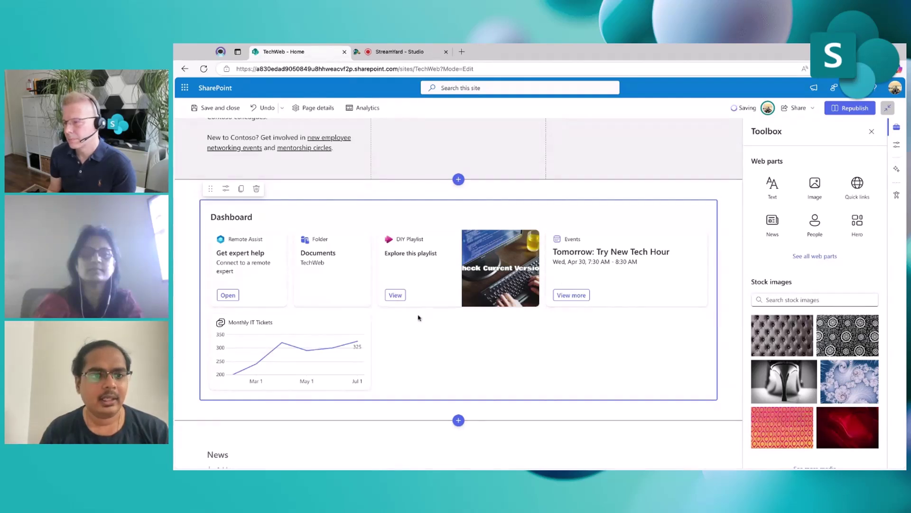
Step: Limit the Dashboard web part on the home page to a maximum of 4 cards
left_click(226, 189)
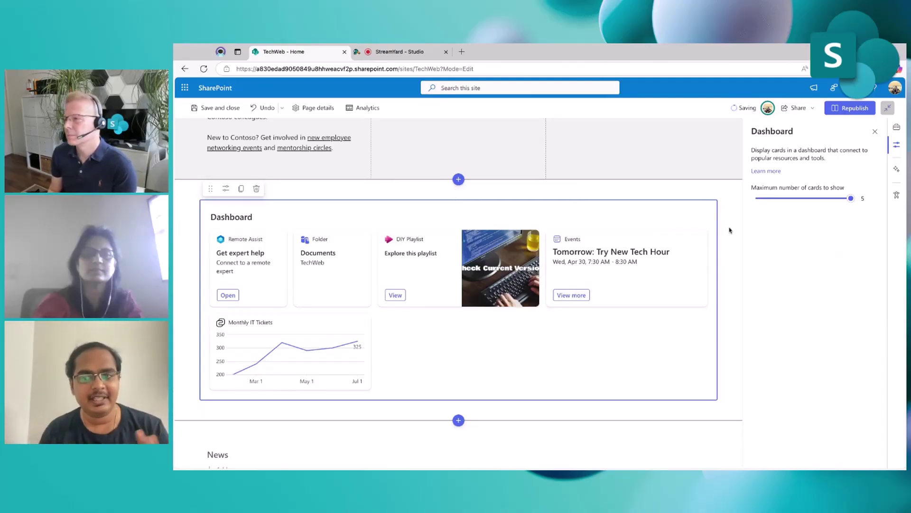
left_click(851, 200)
key("Left")
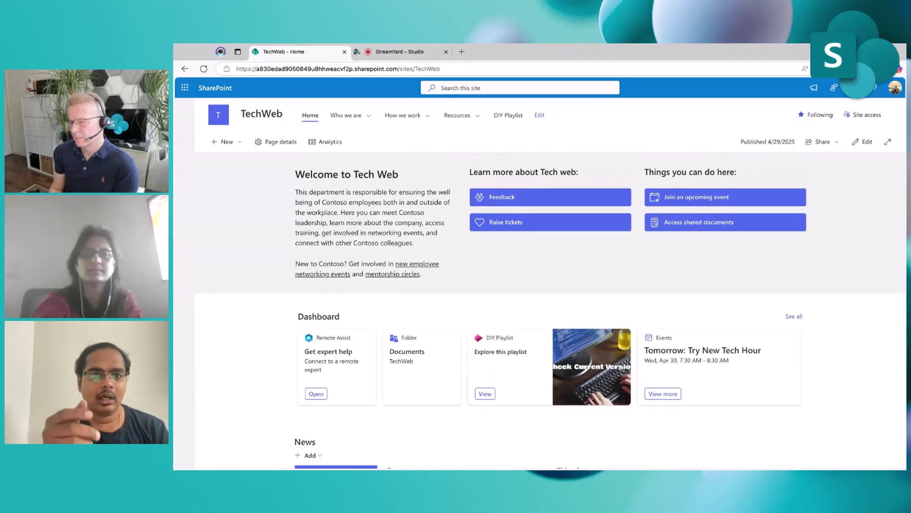
scroll(582, 295, "down", 1)
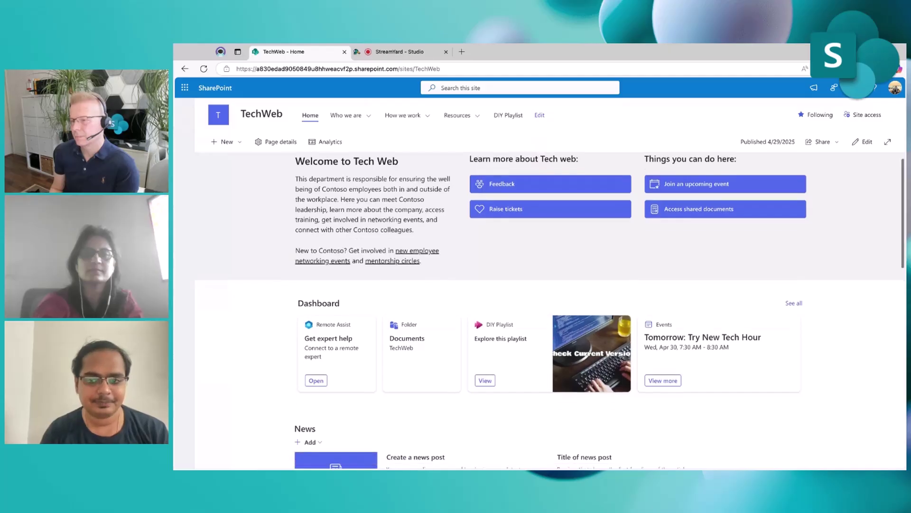
scroll(582, 296, "up", 1)
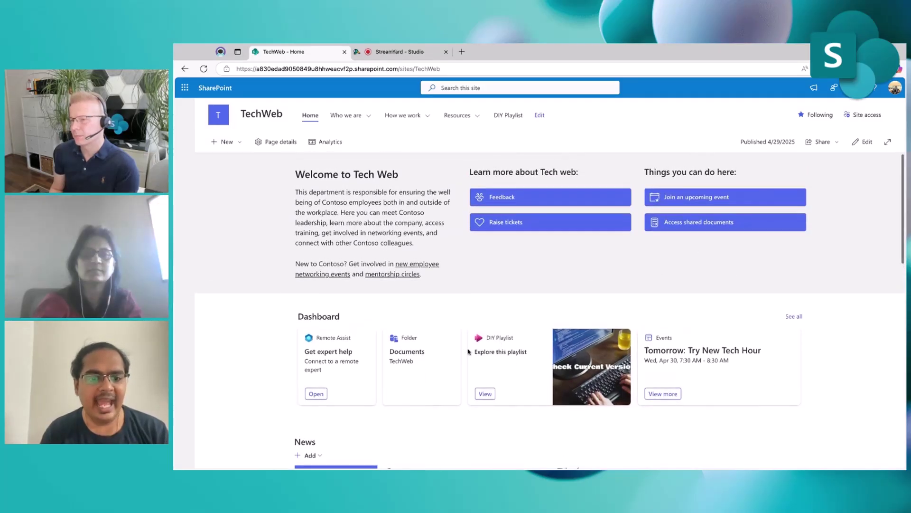
Step: Examine the DIY Playlist card's video list and the Events card's event list on the published home page, closing each one
left_click(484, 393)
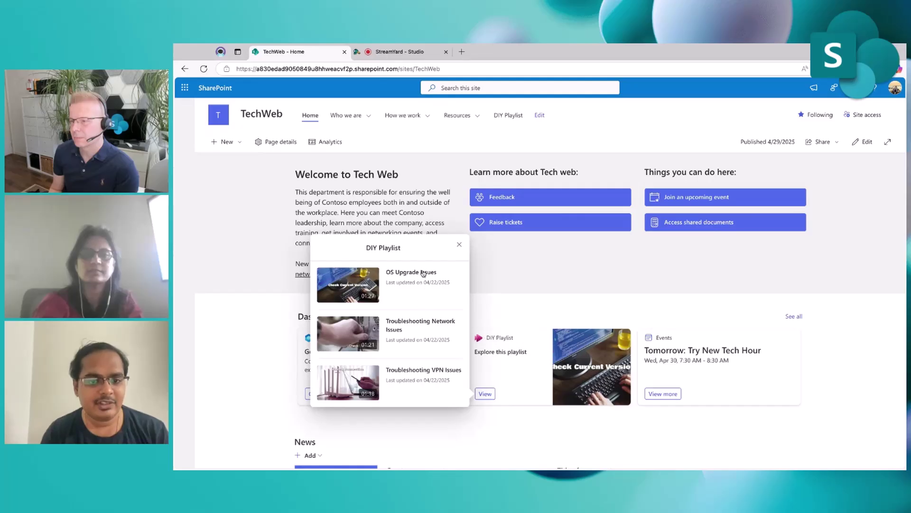
left_click(460, 245)
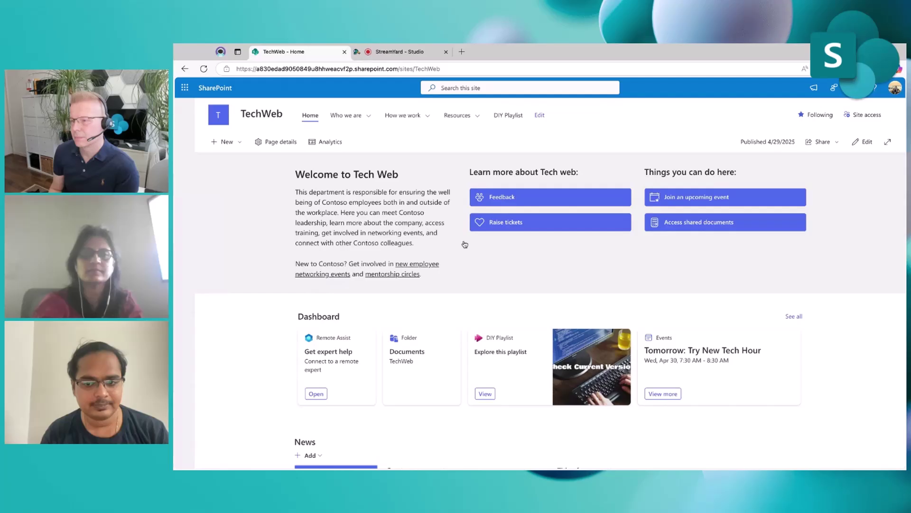
left_click(664, 393)
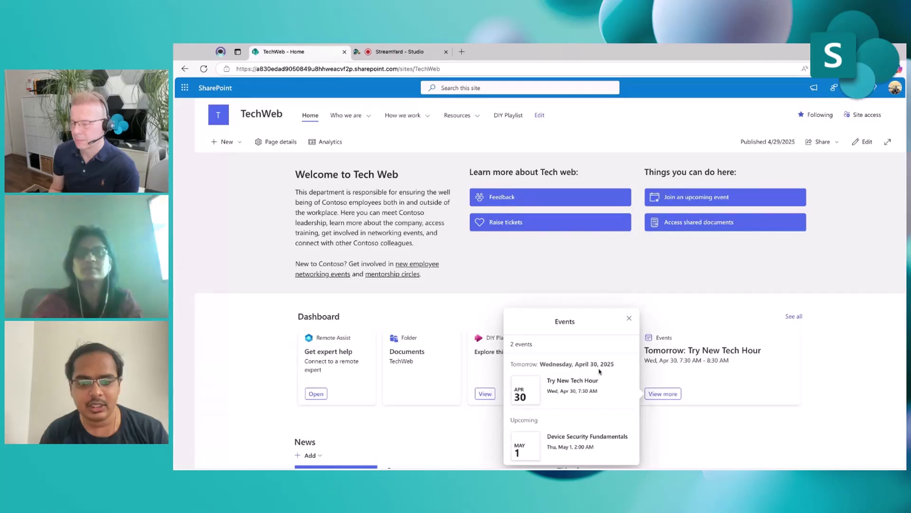
left_click(629, 319)
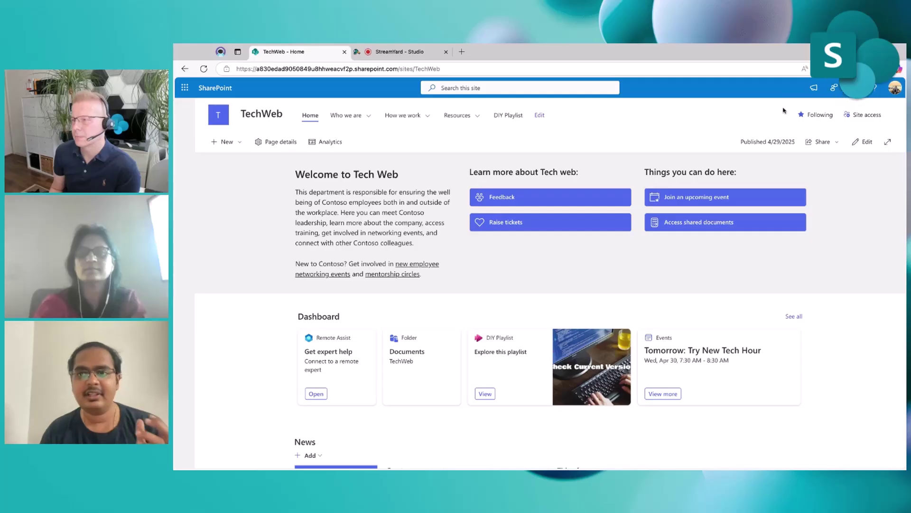
Step: View the Manage dashboard (Preview) option in the site settings, then close it without editing the dashboard
left_click(853, 90)
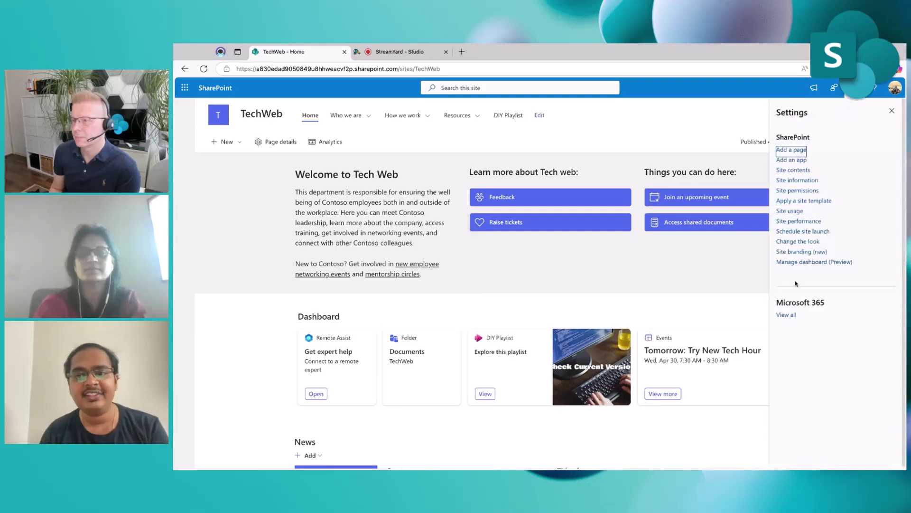
left_click(795, 266)
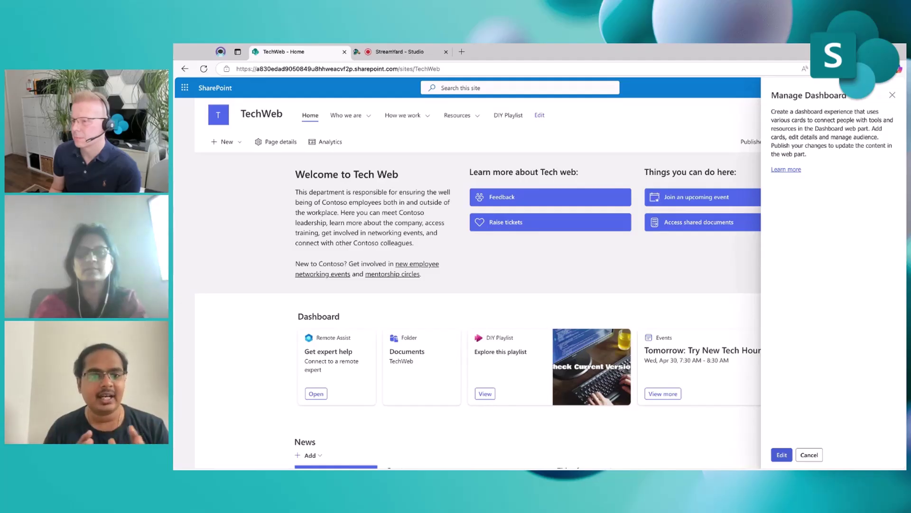
left_click(810, 454)
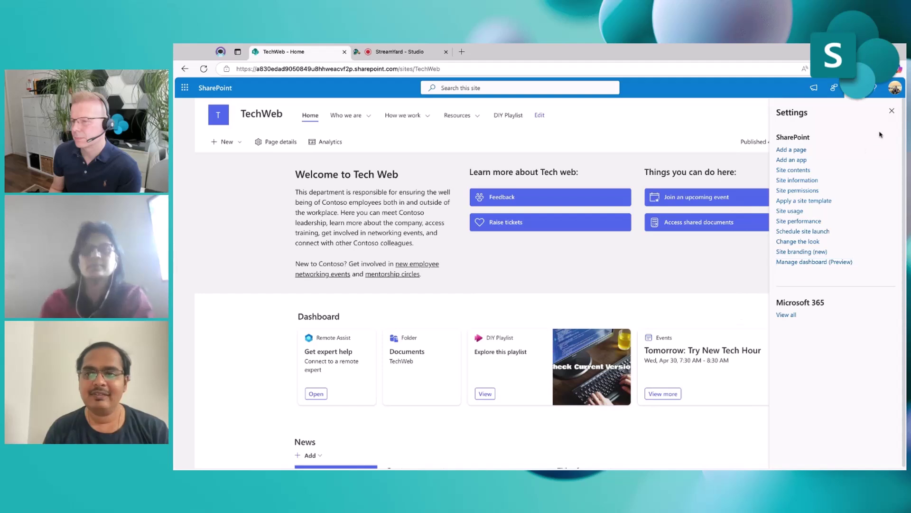
left_click(892, 111)
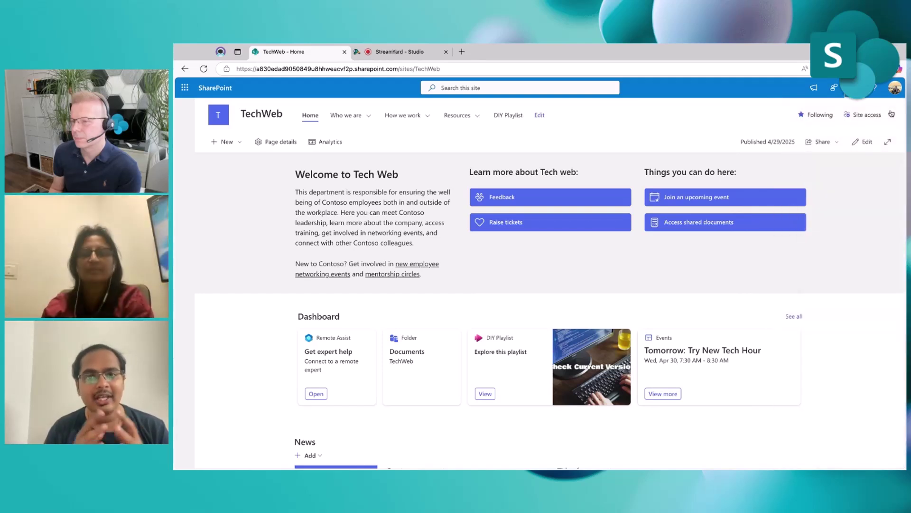